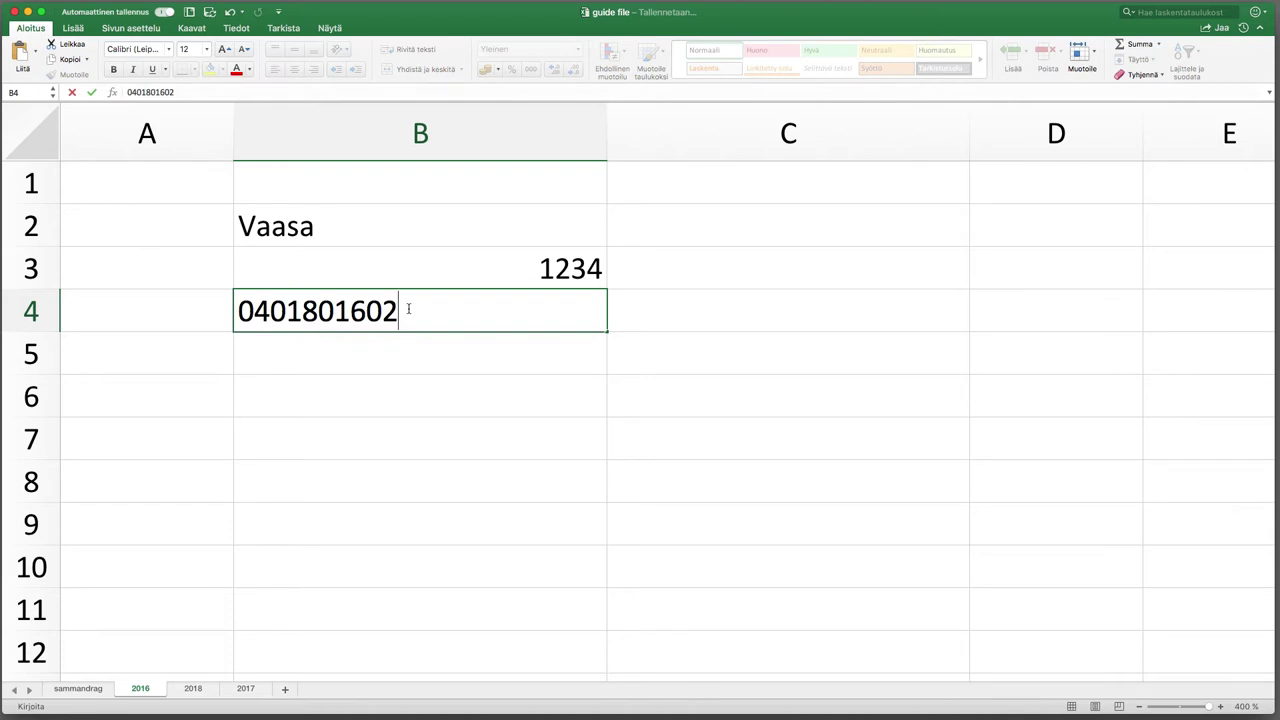
Step: Commit the phone number in B4, which loses its leading zero, and reselect B4
key(Return)
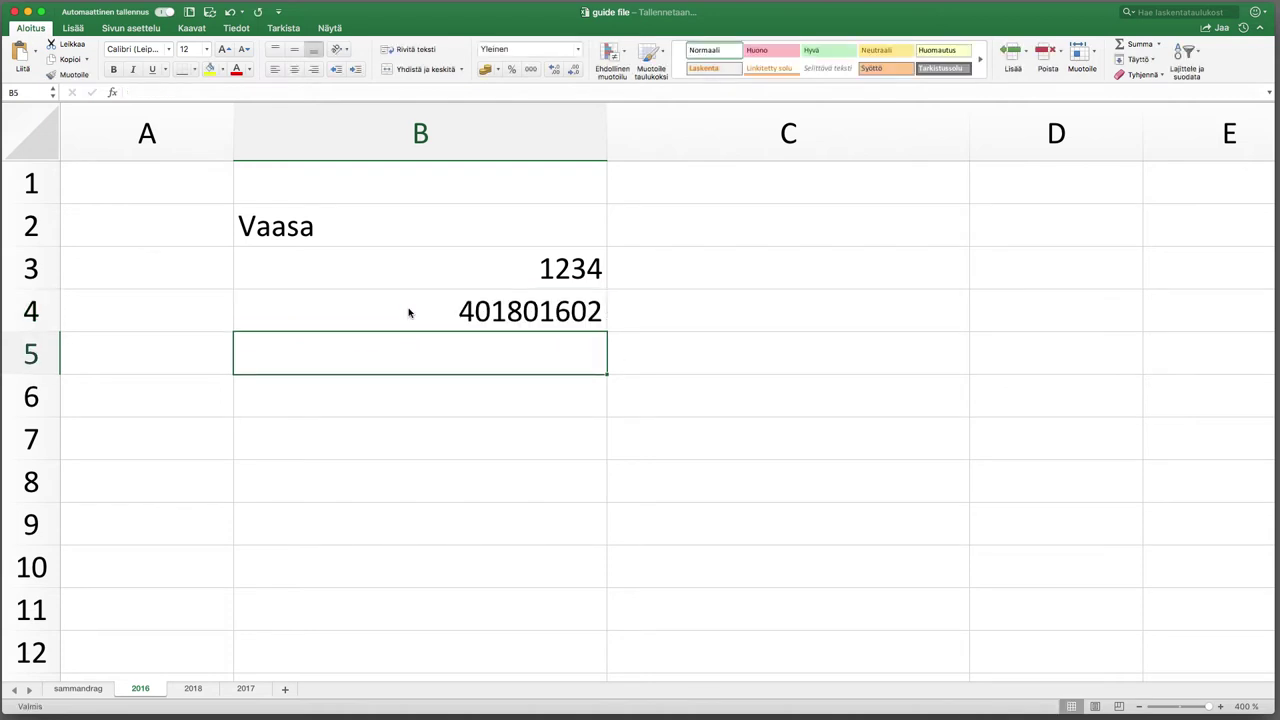
click(408, 313)
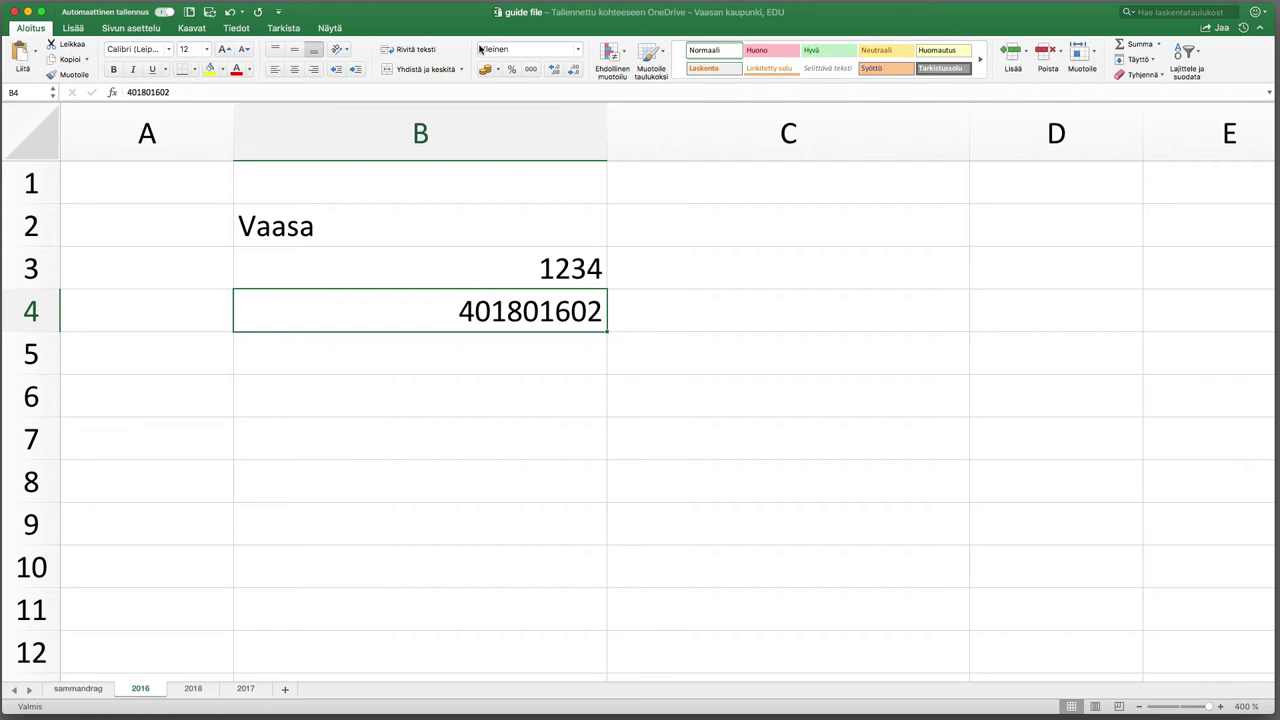
Step: Format B4 as Teksti (text) and re-enter the phone number with its leading 0
click(579, 50)
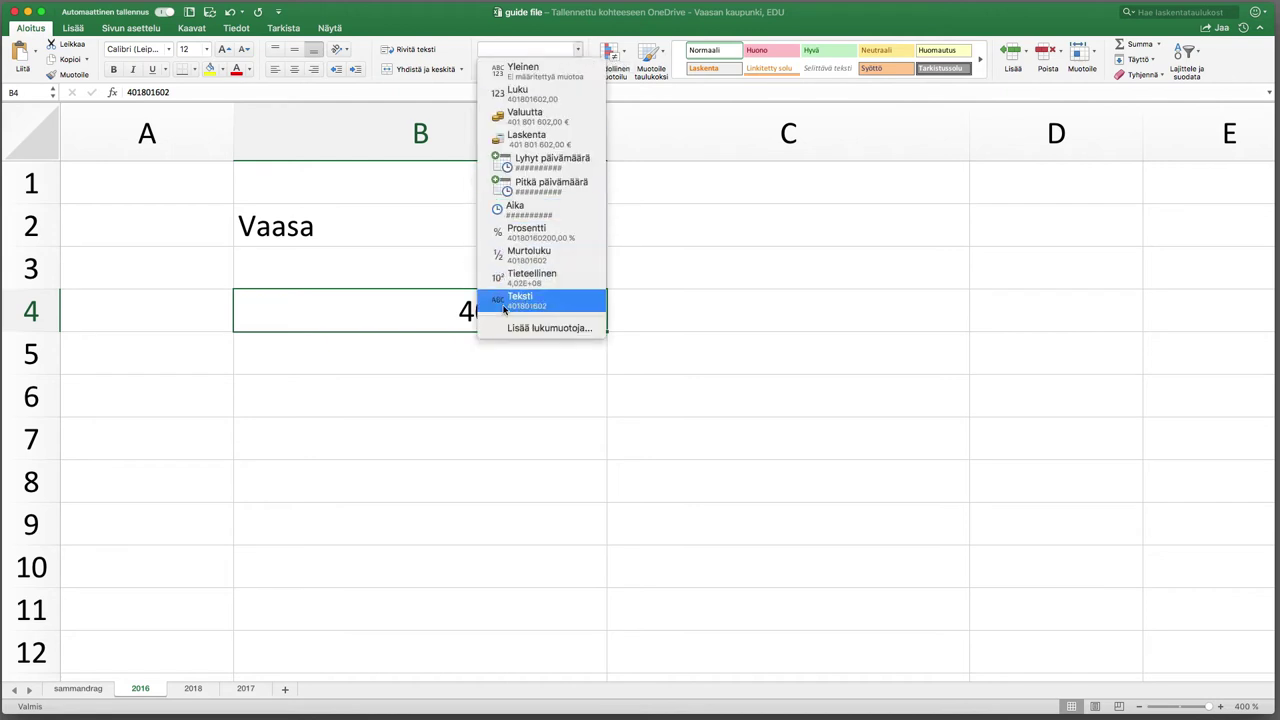
click(538, 308)
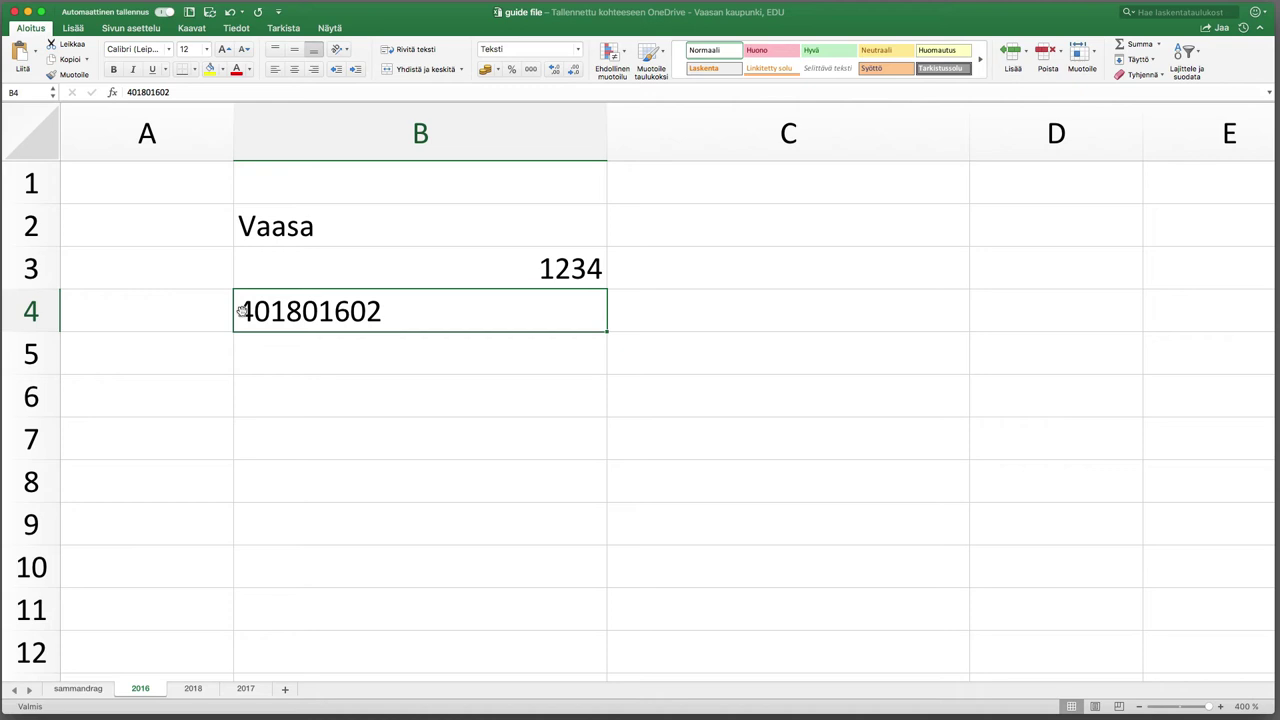
double_click(241, 311)
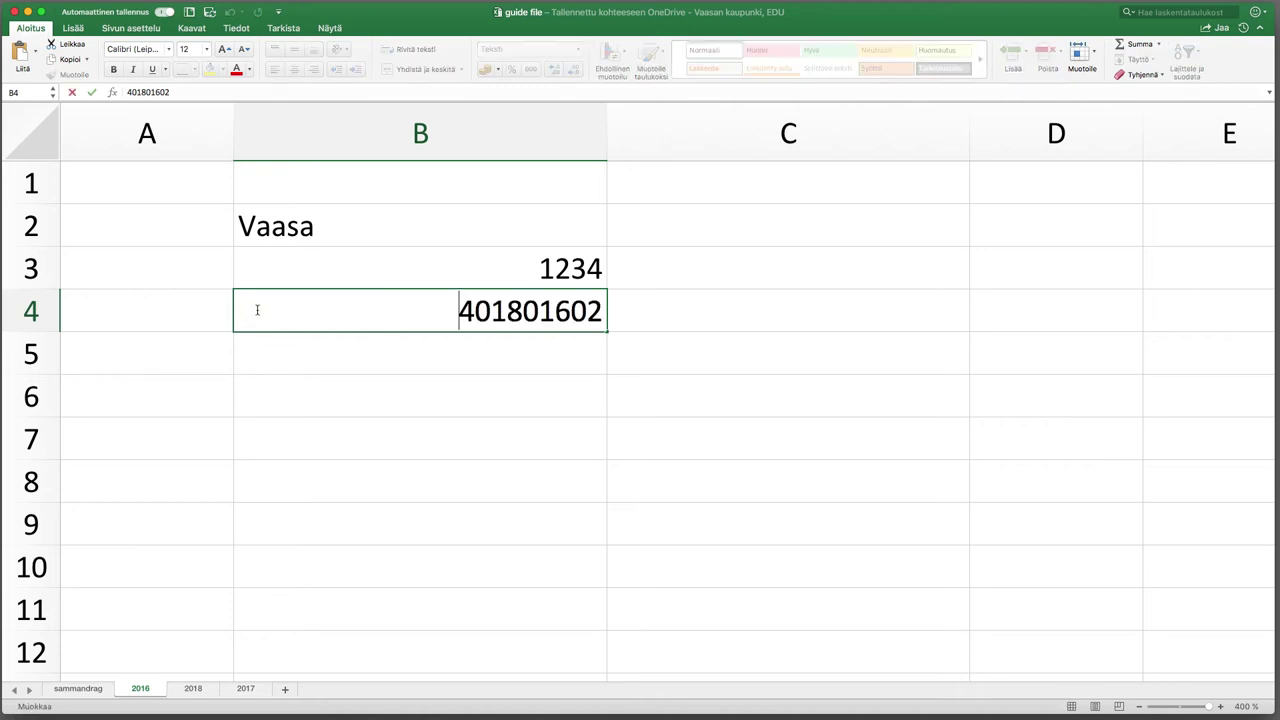
text(0)
key(Return)
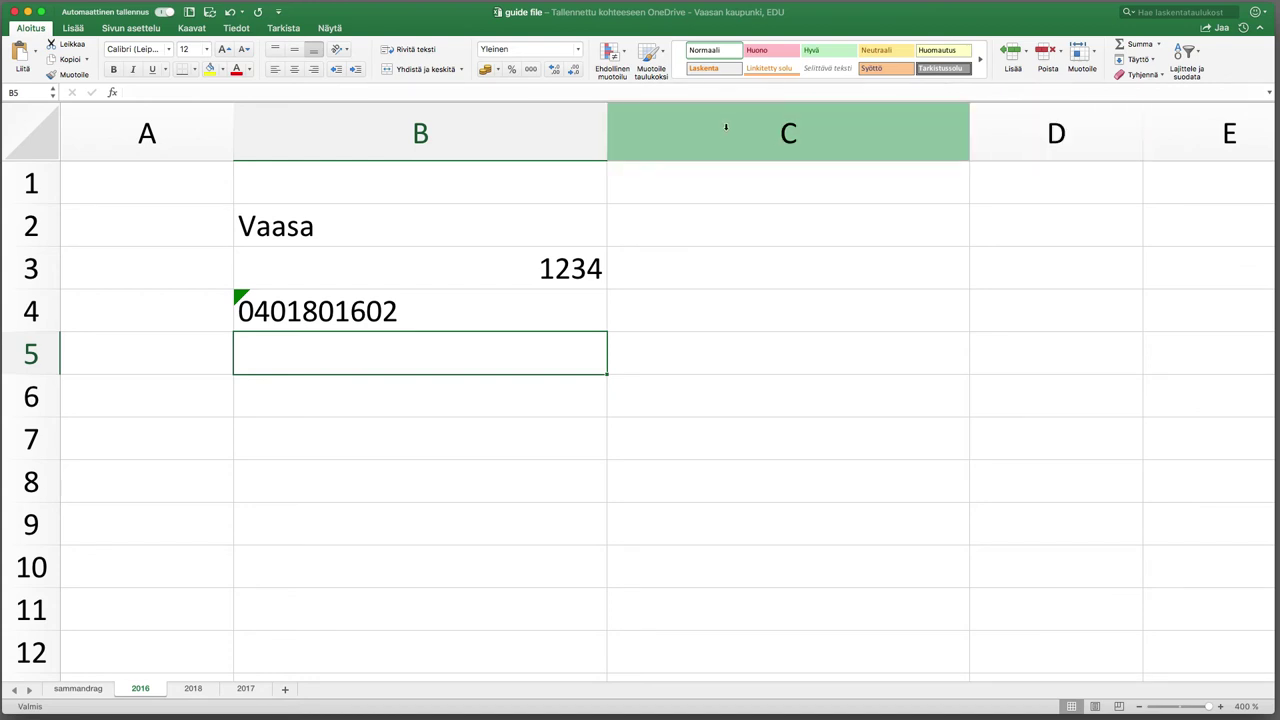
Step: Give the whole of column C the Teksti (text) number format
click(726, 127)
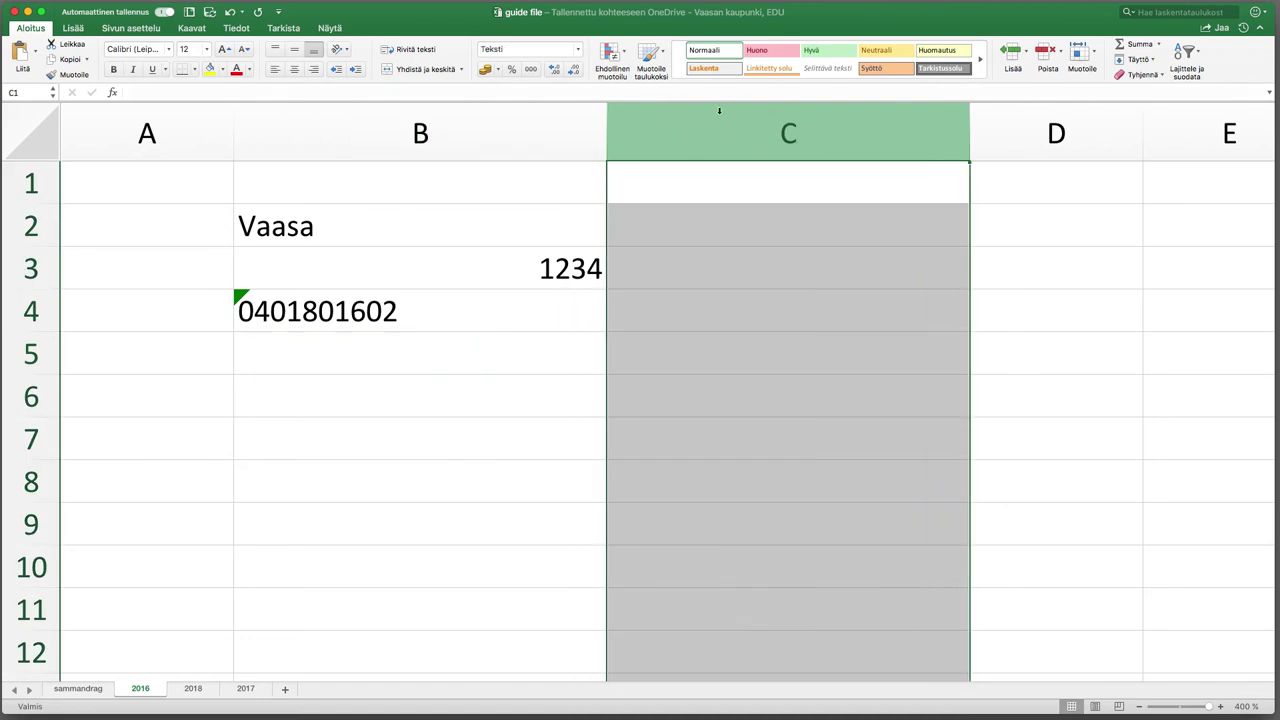
click(577, 49)
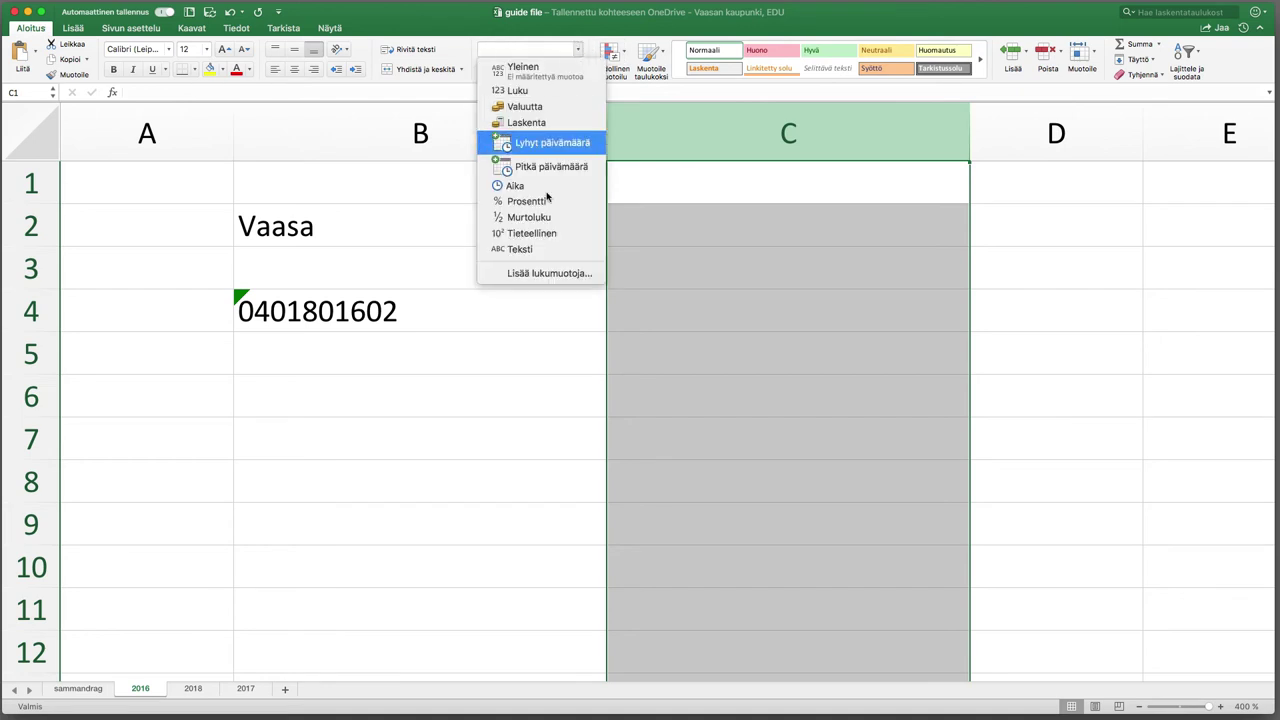
click(519, 250)
Step: Enter the binary string 001010110 in C3, keeping its leading zeros
click(743, 240)
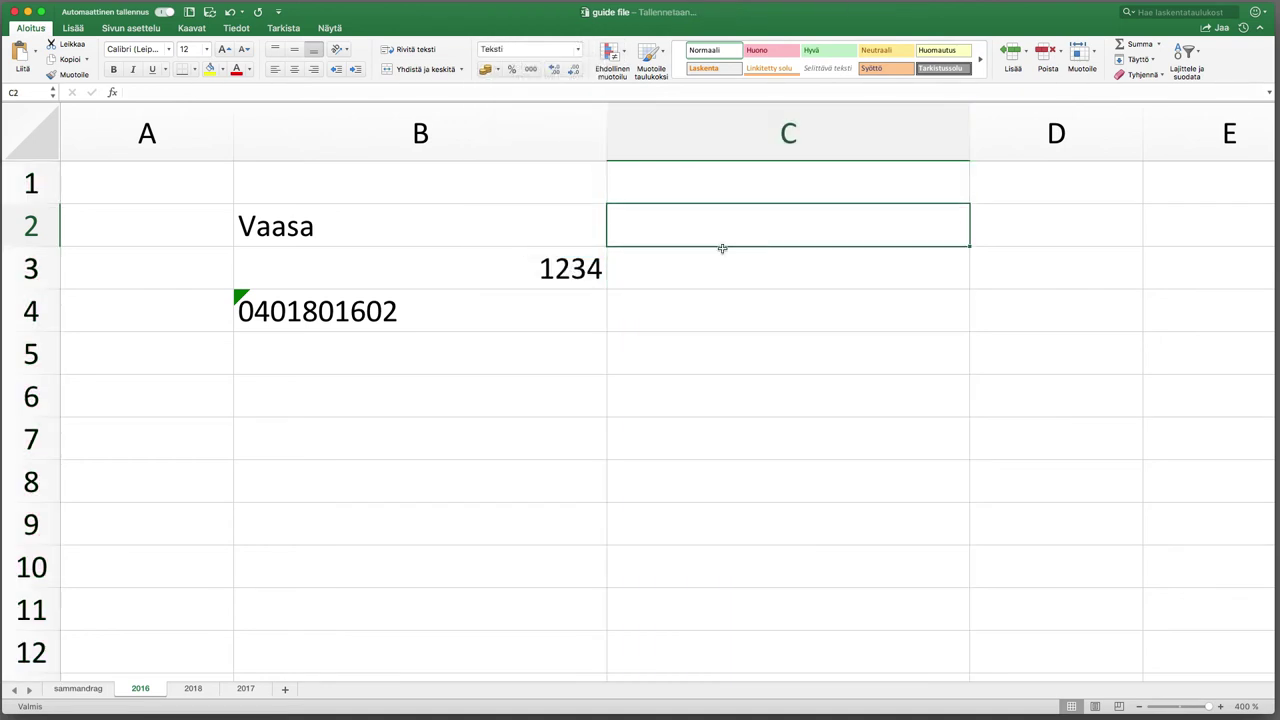
click(674, 271)
text(0010)
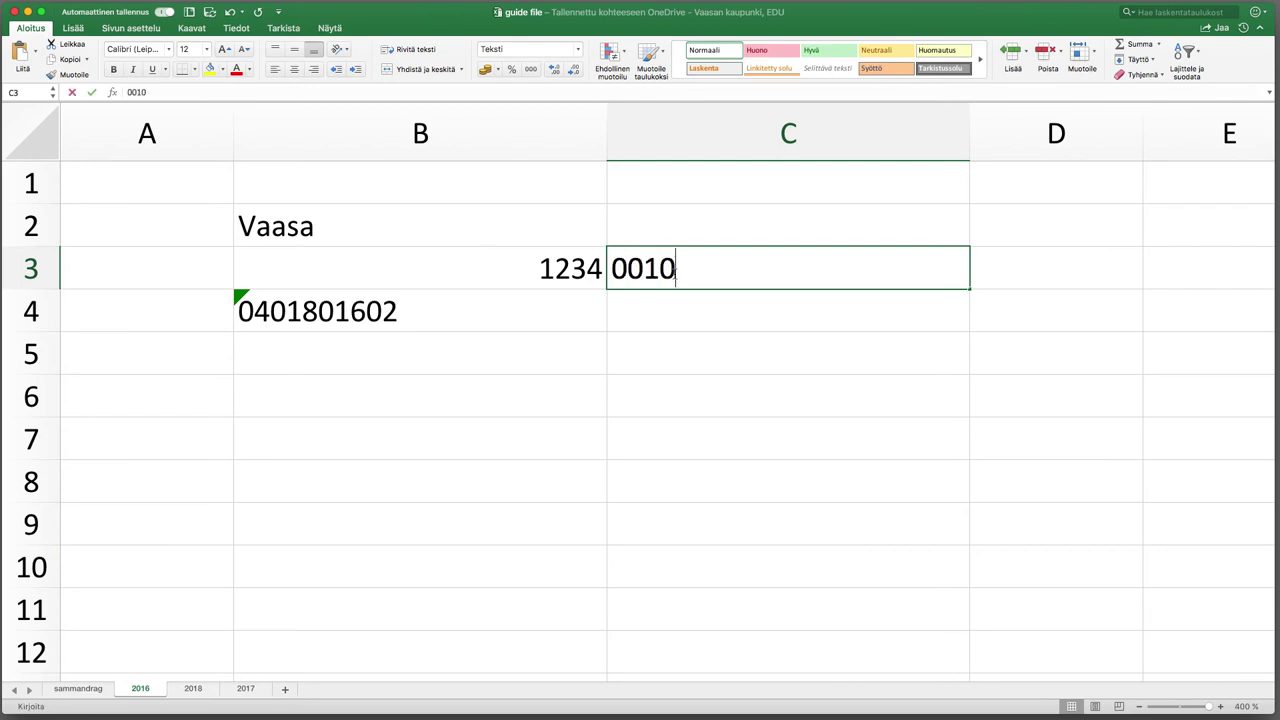
text(10110)
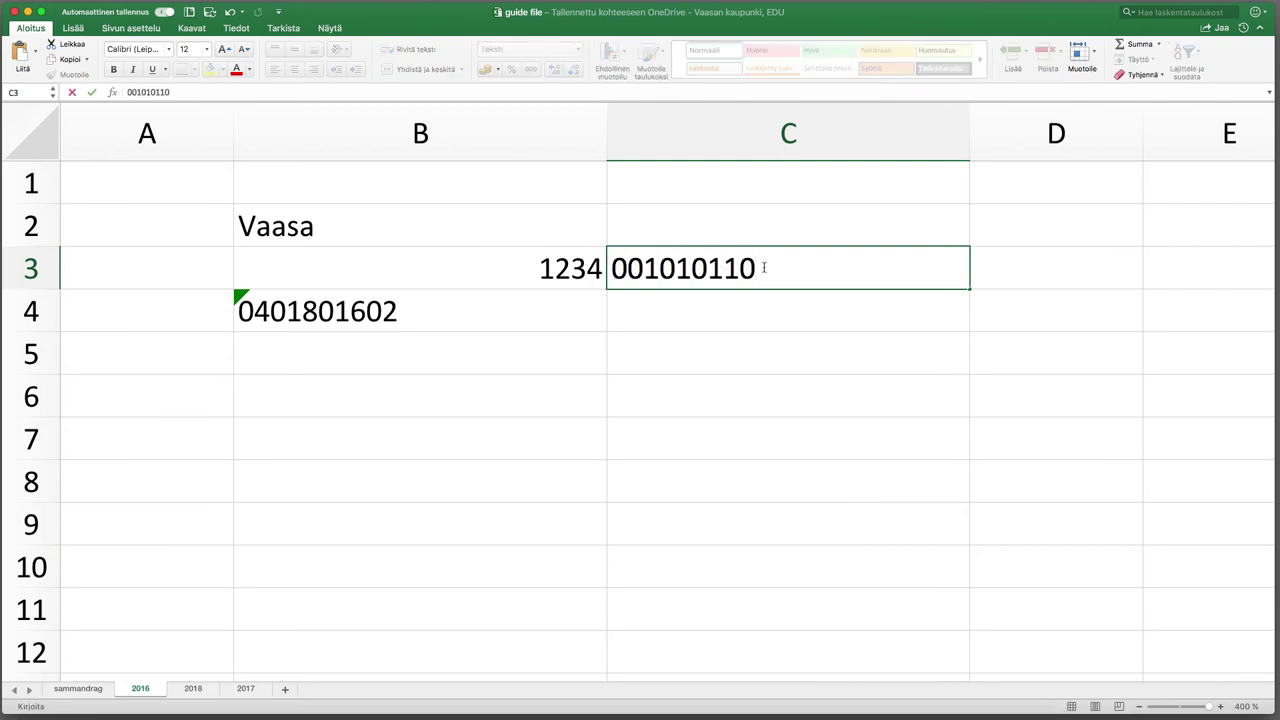
key(Return)
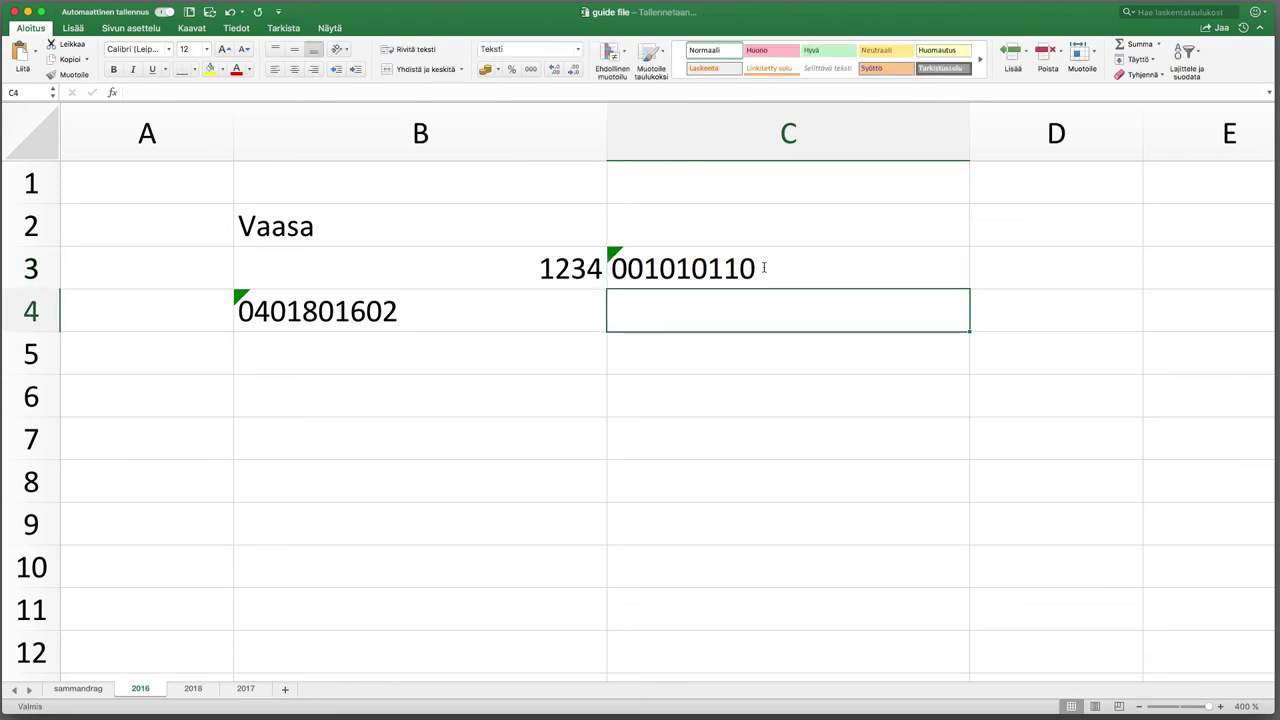
Step: Apply the Luku (Number) format to 1234 in B3, adding and removing decimal places repeatedly
click(389, 270)
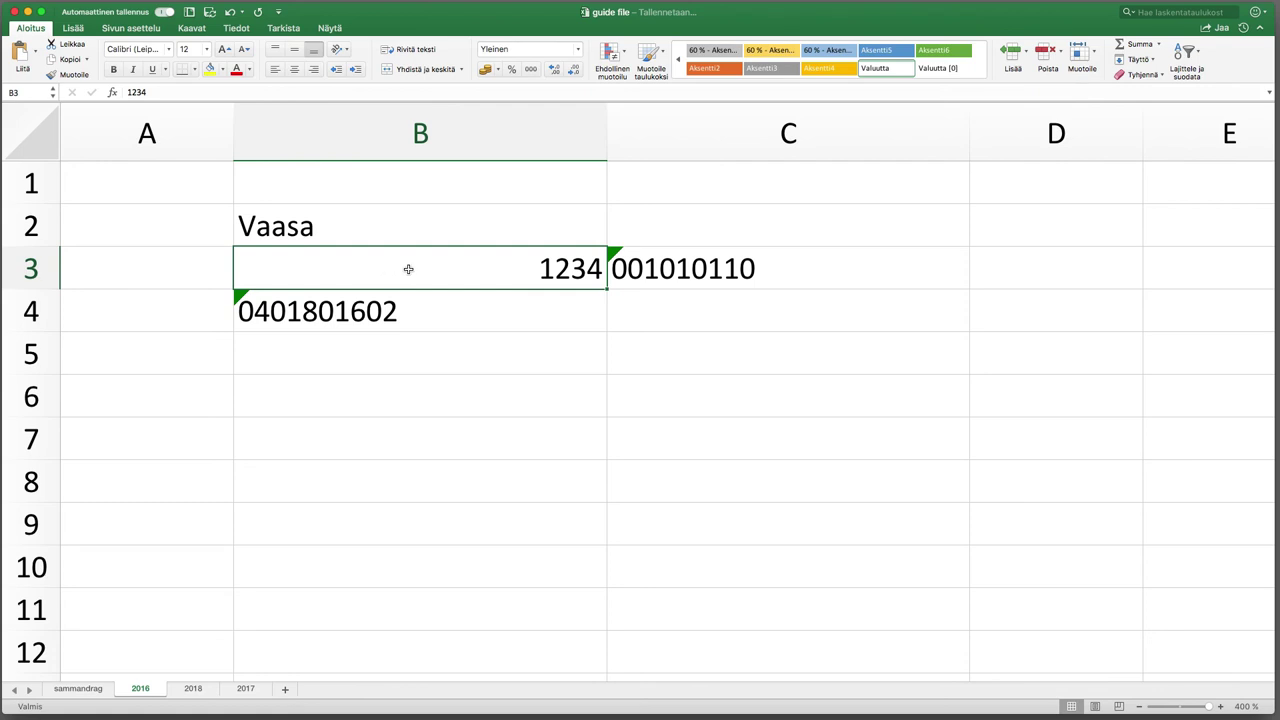
click(578, 50)
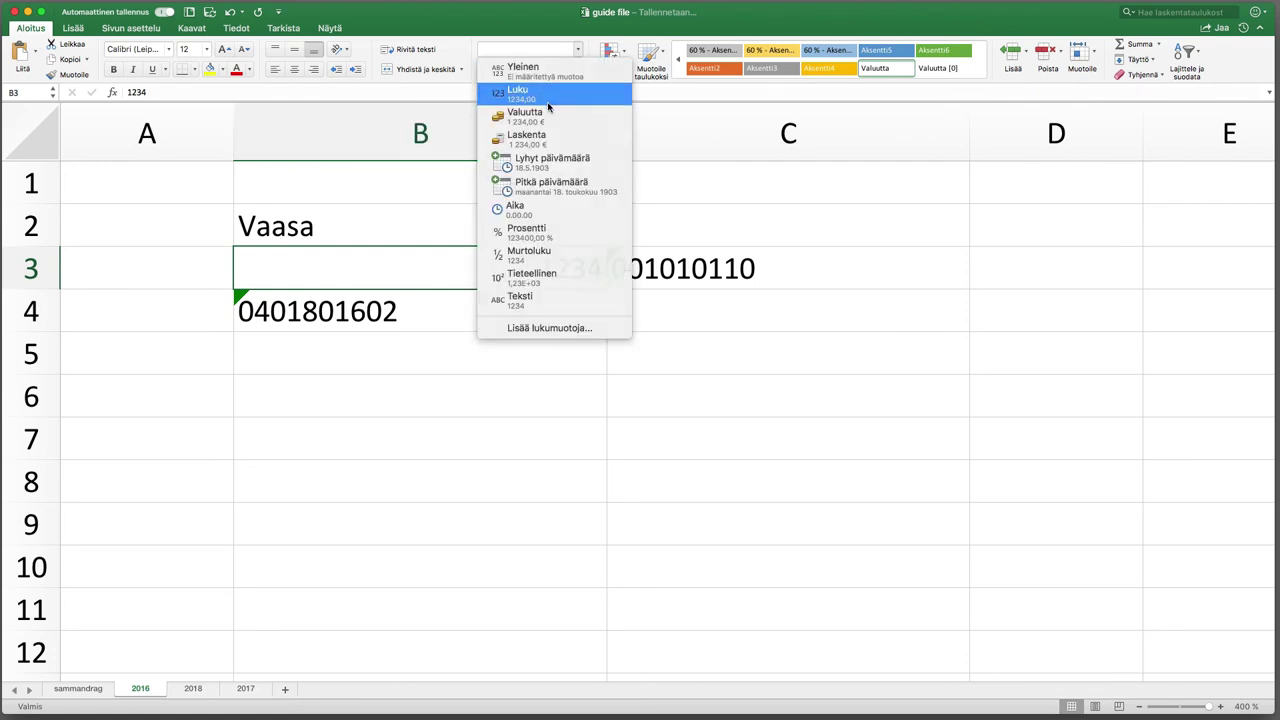
click(551, 95)
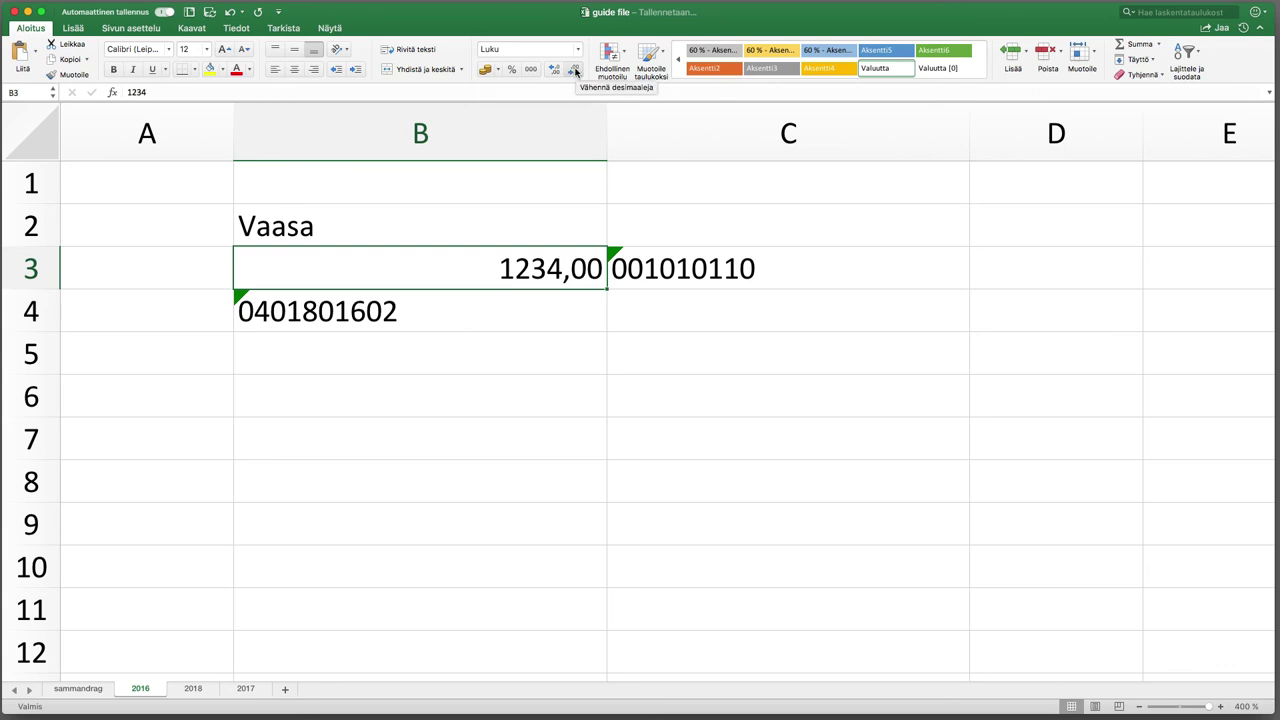
click(575, 71)
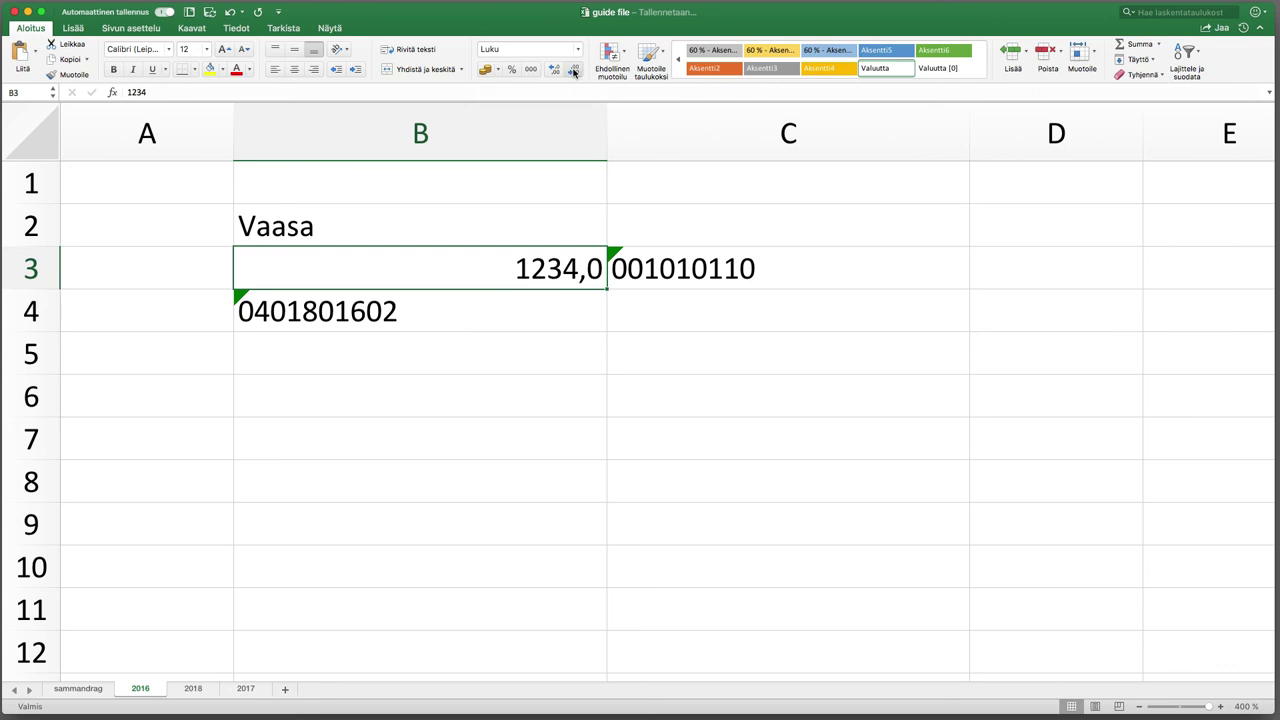
click(575, 71)
click(555, 72)
click(555, 72)
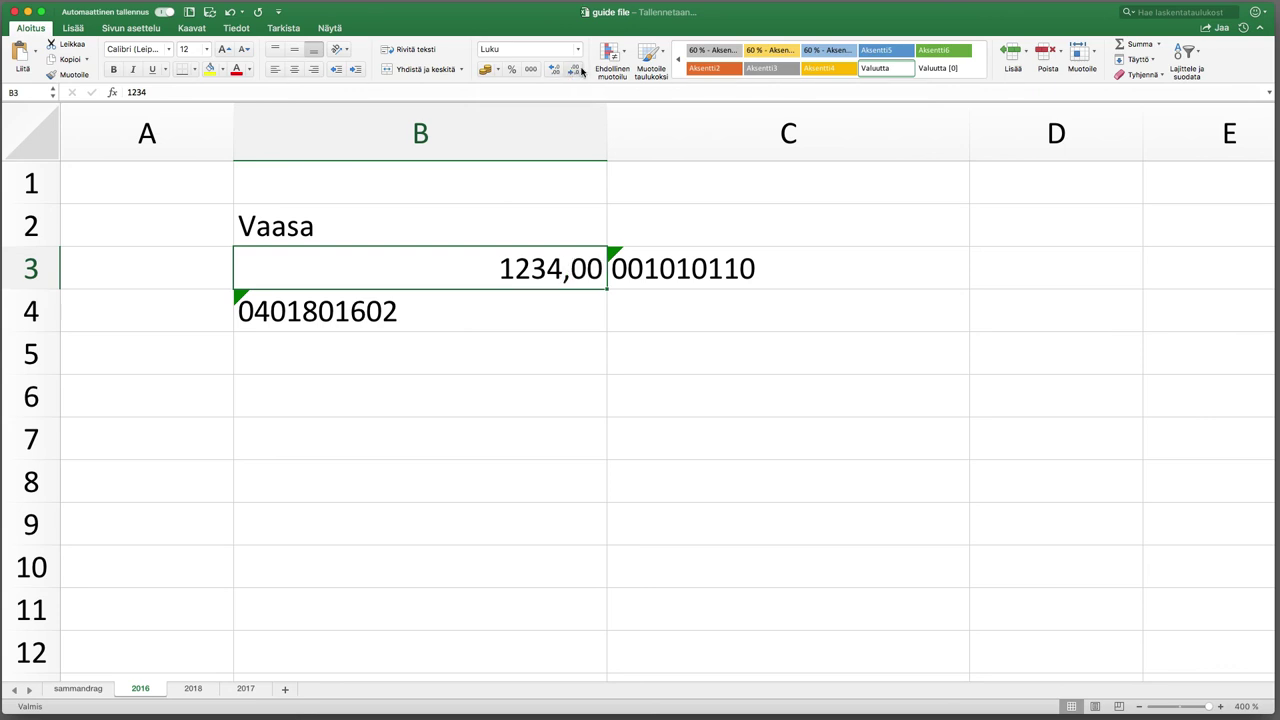
click(576, 72)
click(576, 72)
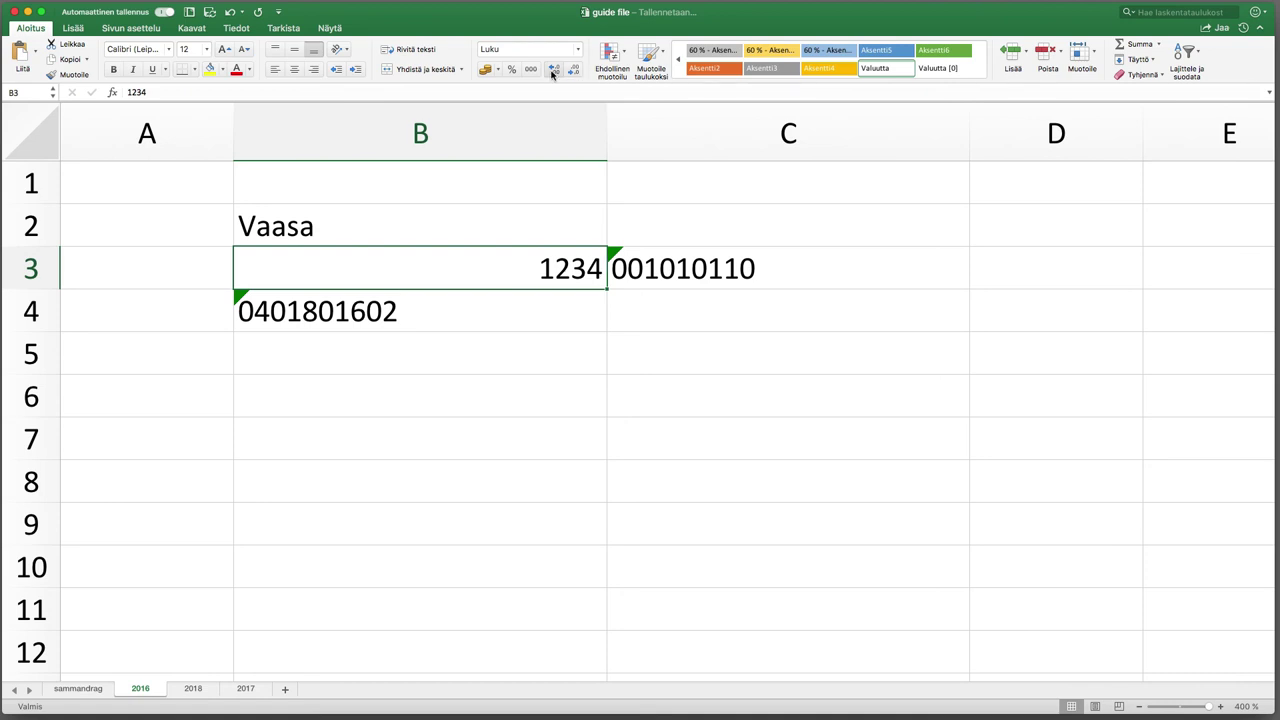
click(553, 71)
click(576, 50)
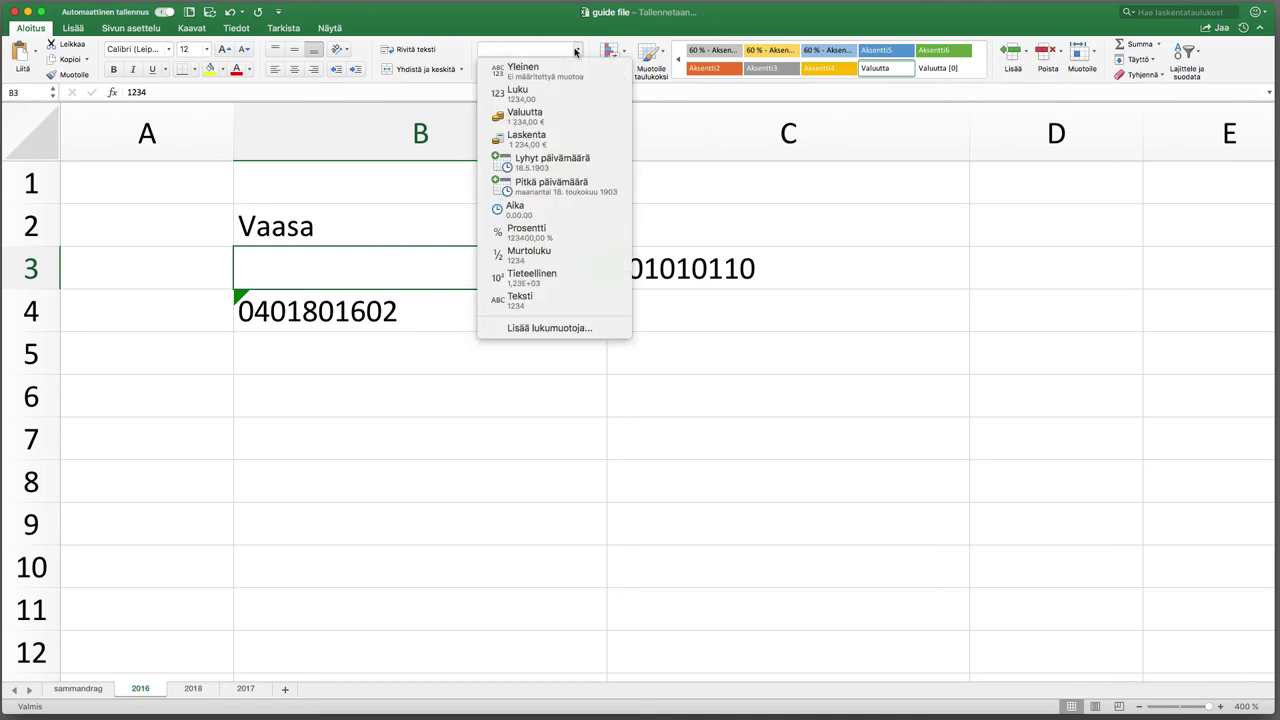
Step: Try Valuutta (euro) and £ englanti accounting on B3, ending with percentage, 123400 %
click(549, 115)
click(497, 72)
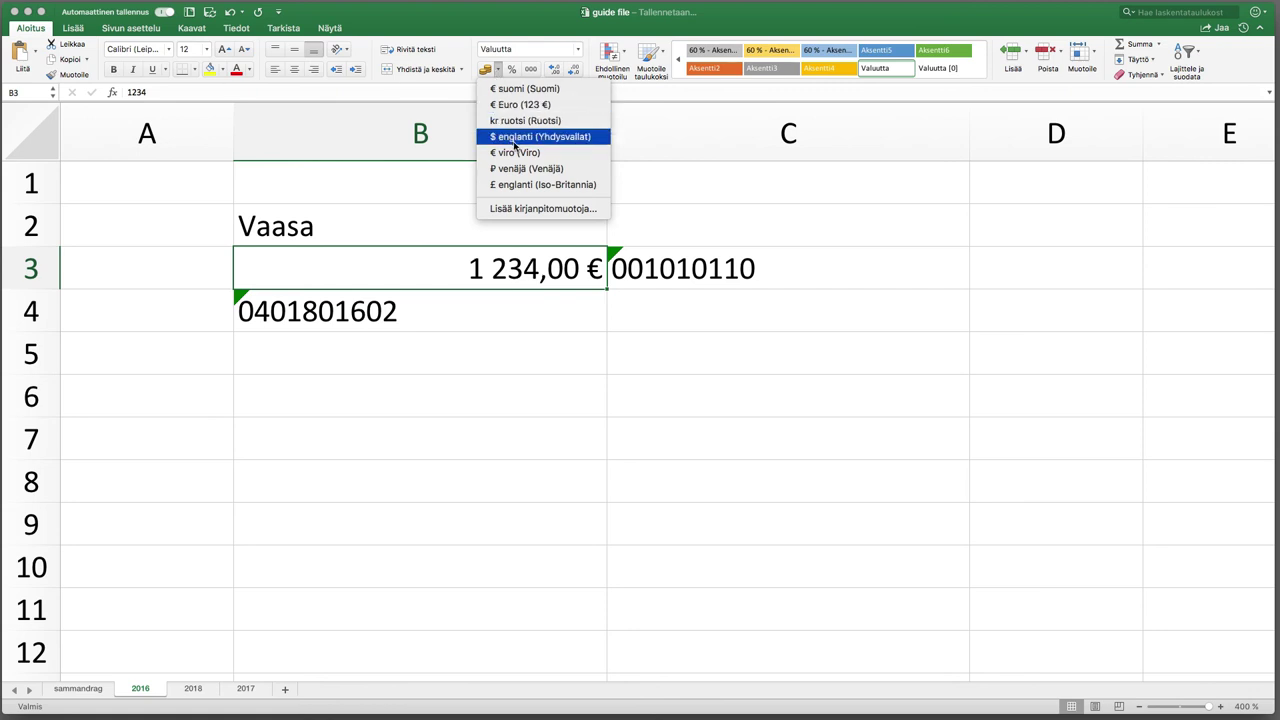
click(517, 186)
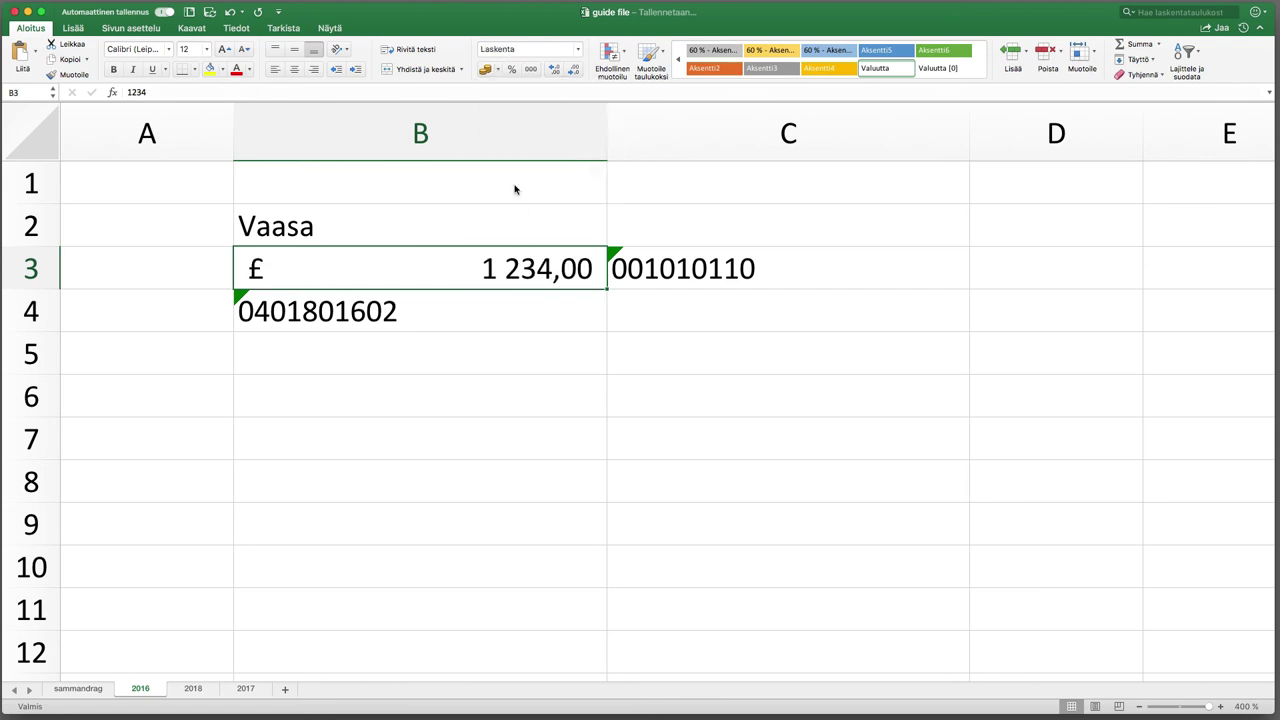
click(511, 72)
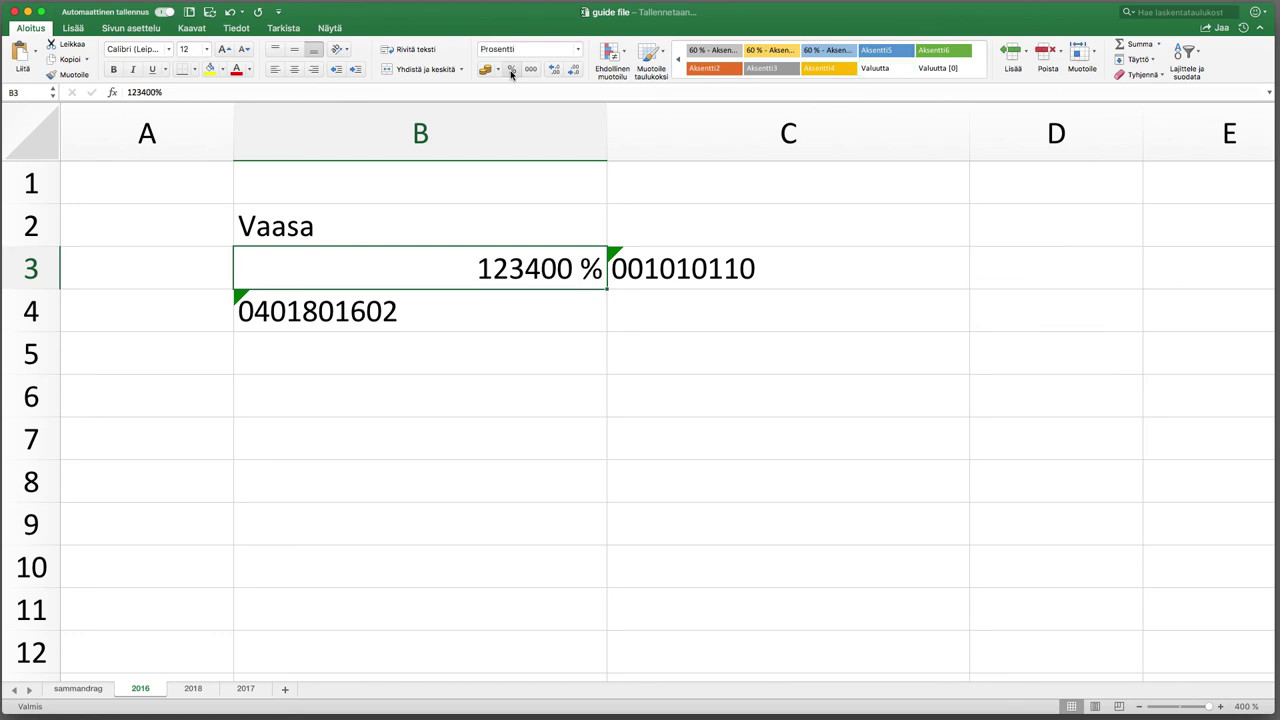
click(577, 50)
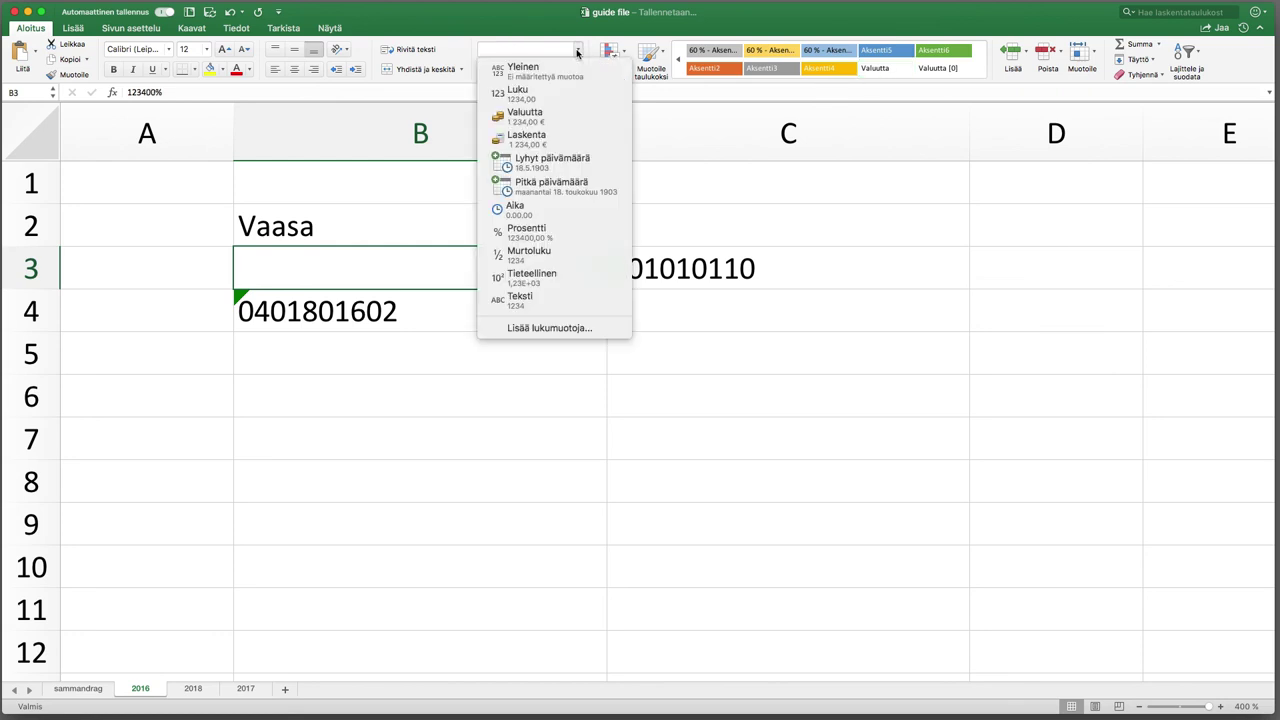